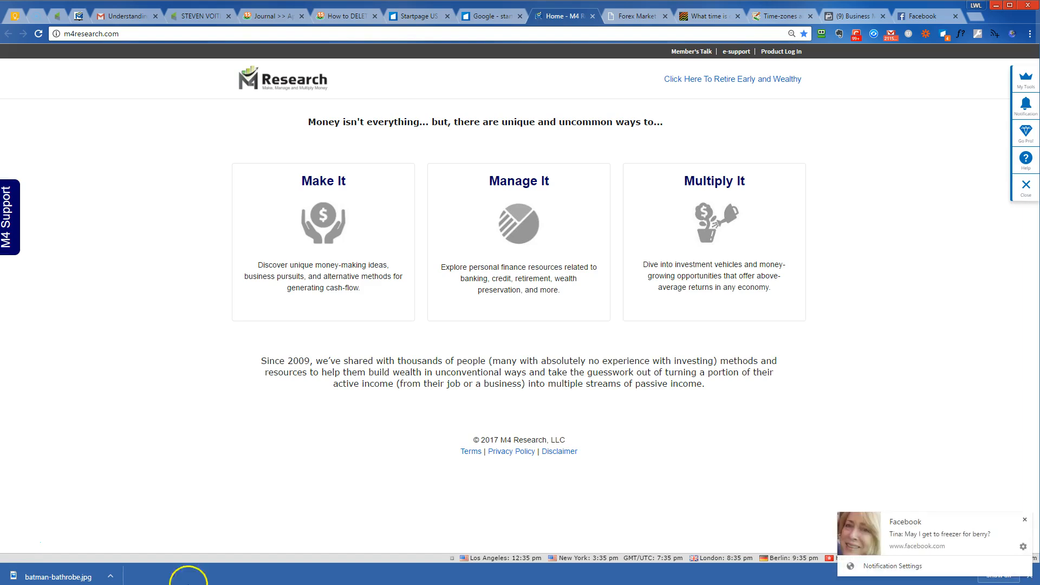
Dismiss the Facebook message notification in the bottom-right corner.
click(1025, 518)
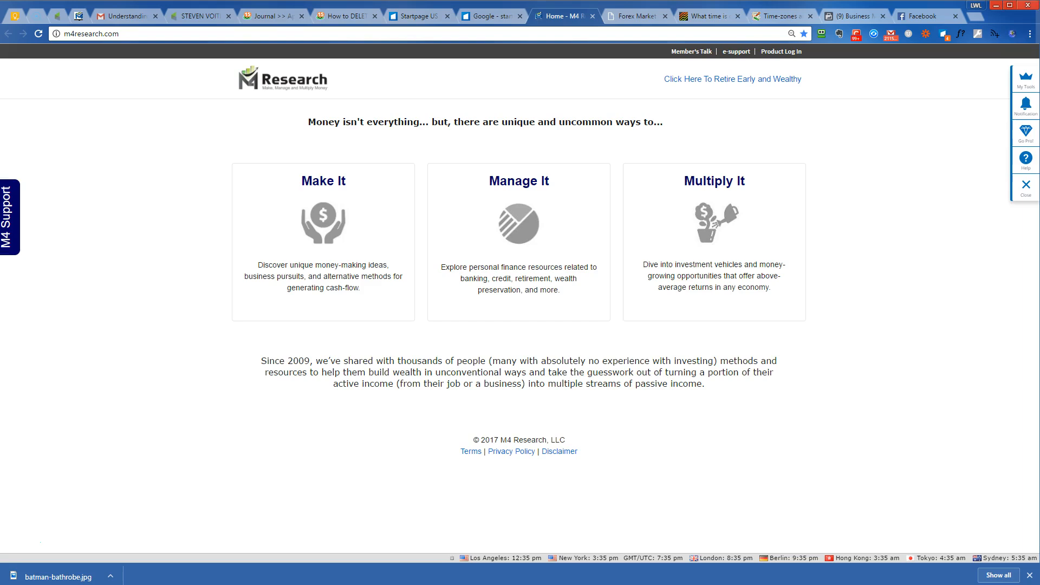
Show the FoxClocks eight-city watchlist twice, then bring up the extension's context menu.
click(1013, 34)
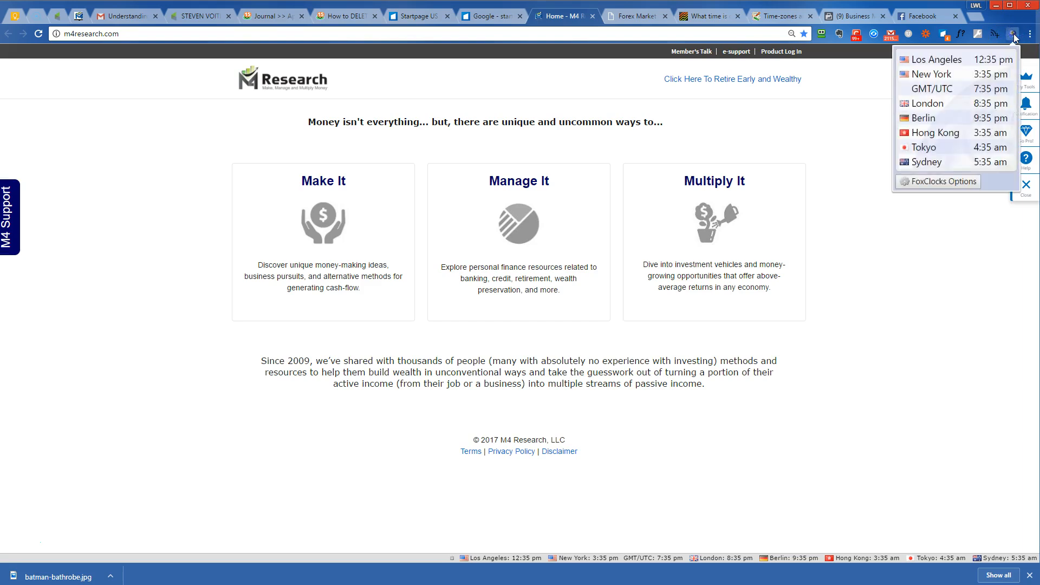
click(913, 269)
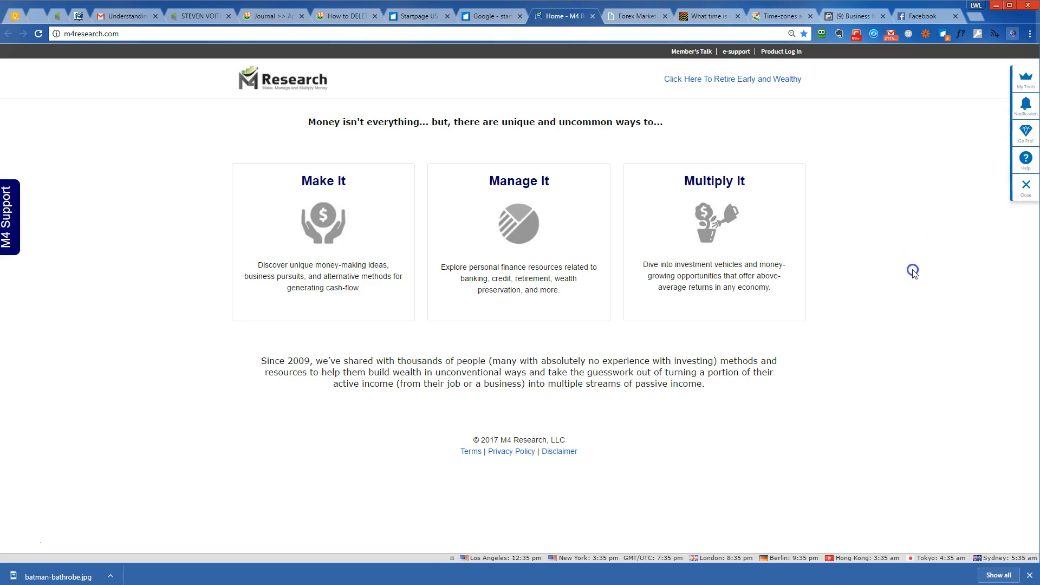
click(1013, 34)
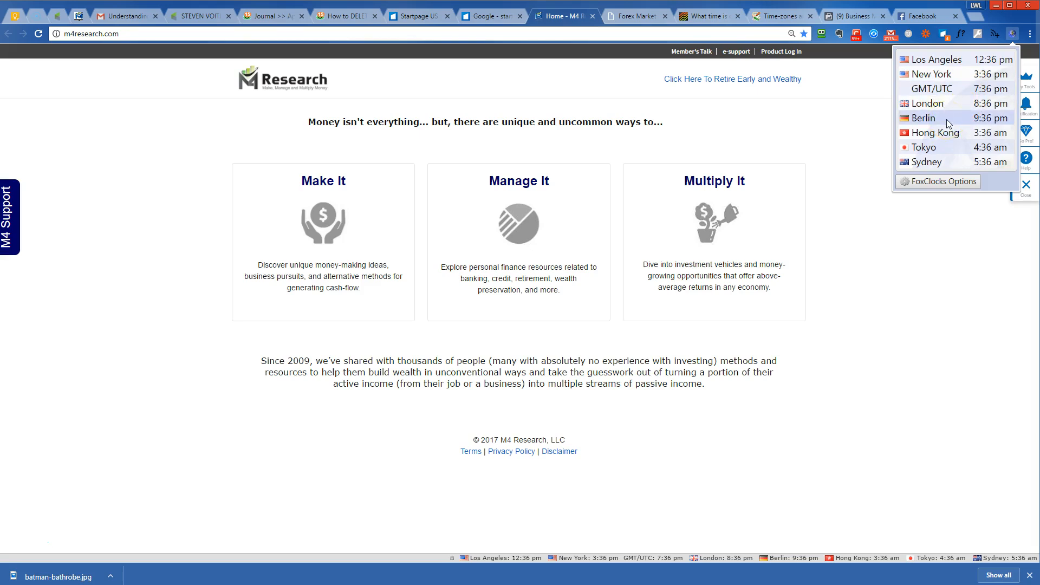
right_click(1012, 35)
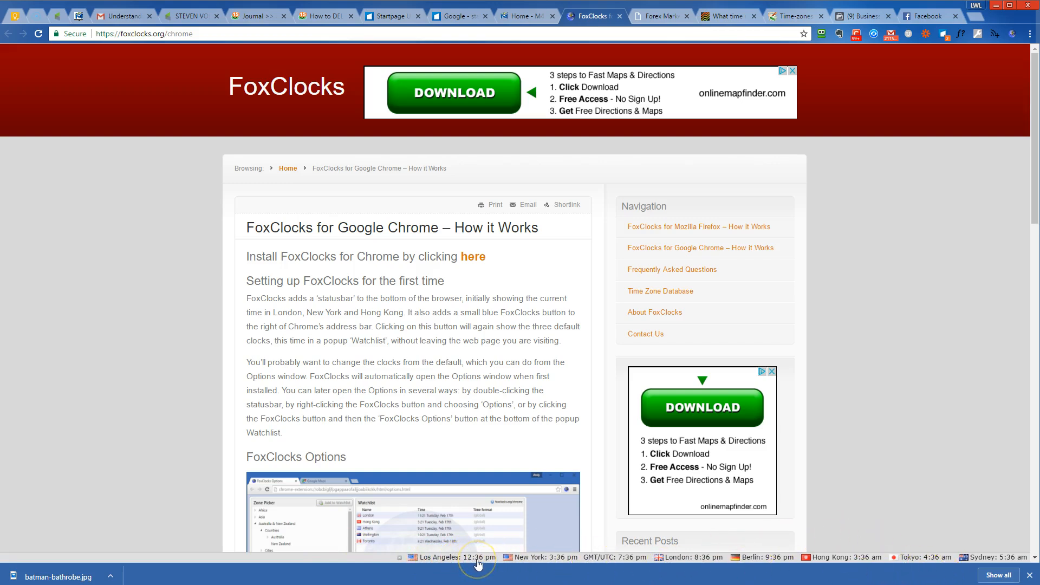
key(super)
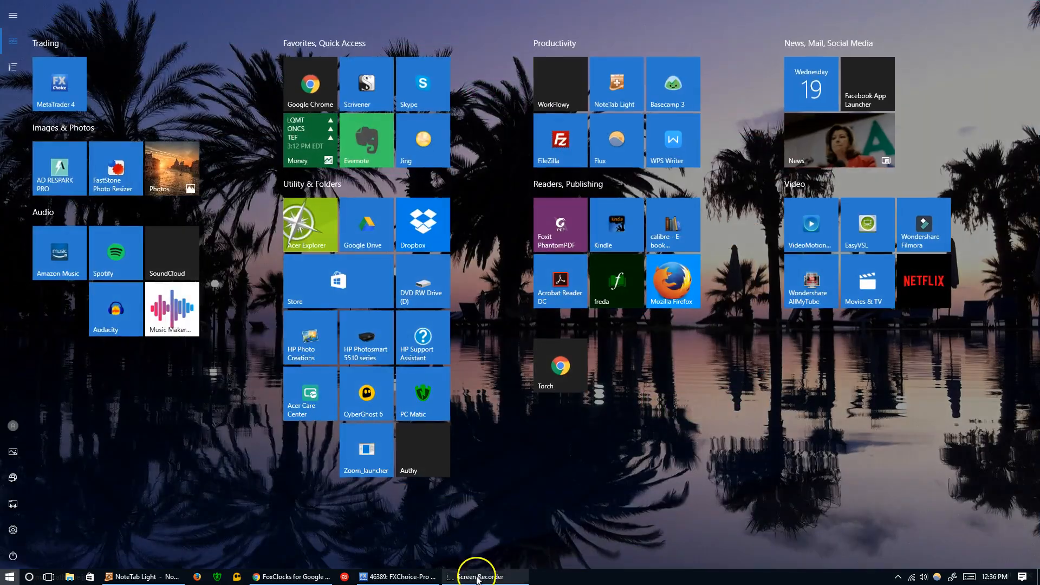
click(404, 581)
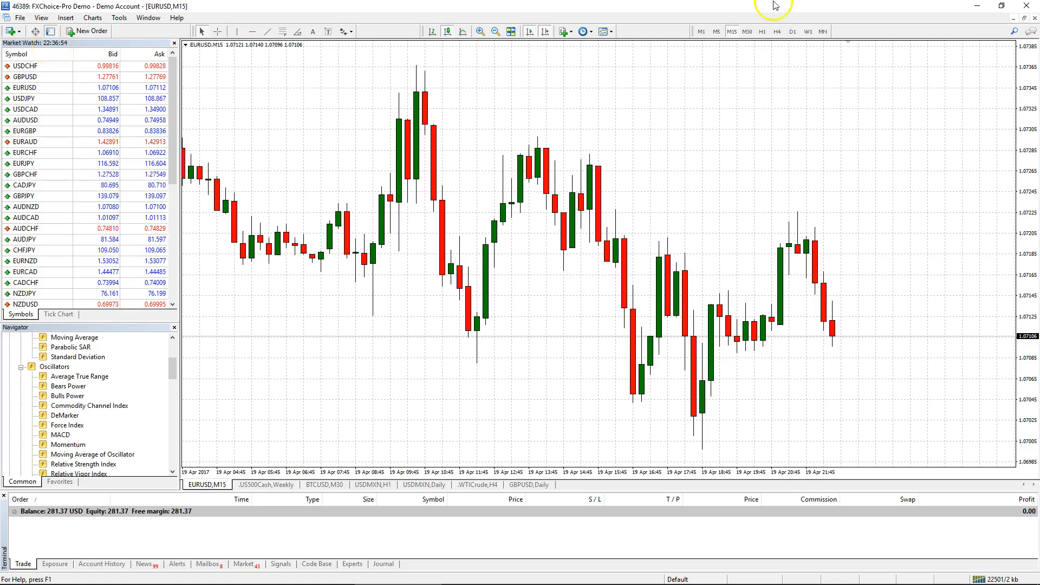
click(976, 6)
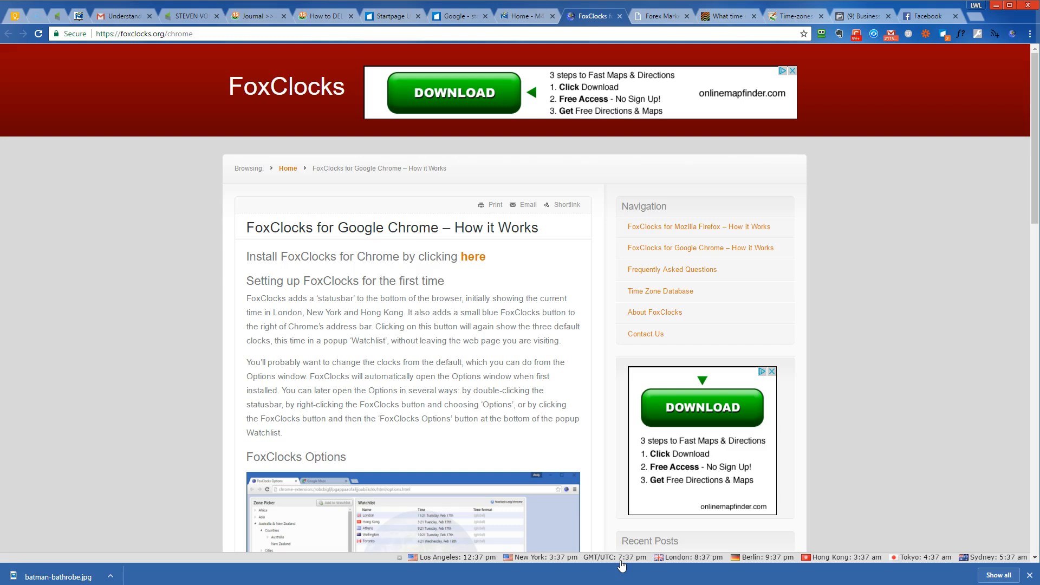
click(622, 566)
click(615, 565)
click(599, 563)
click(766, 565)
key(super)
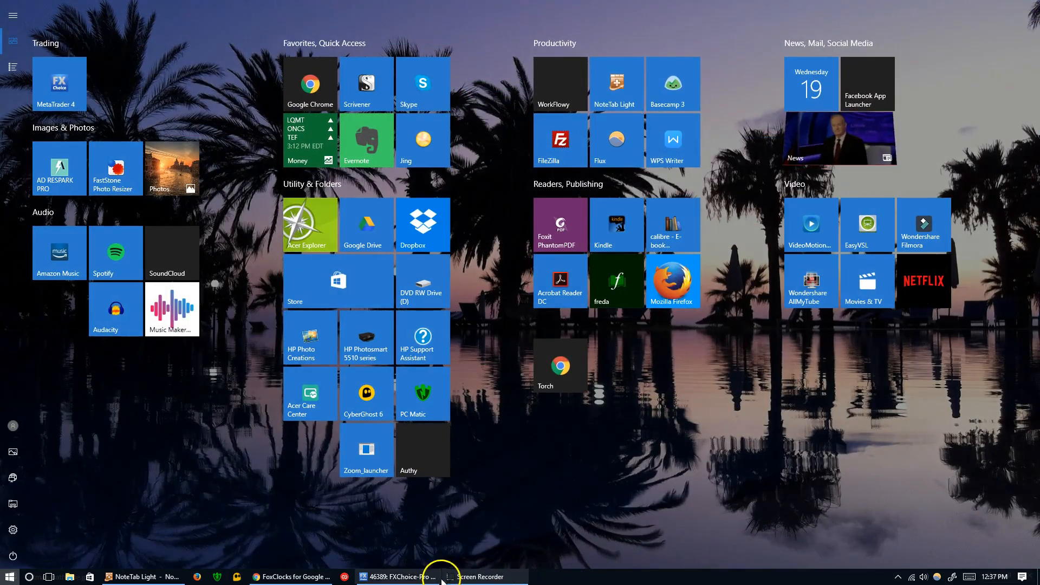
click(390, 577)
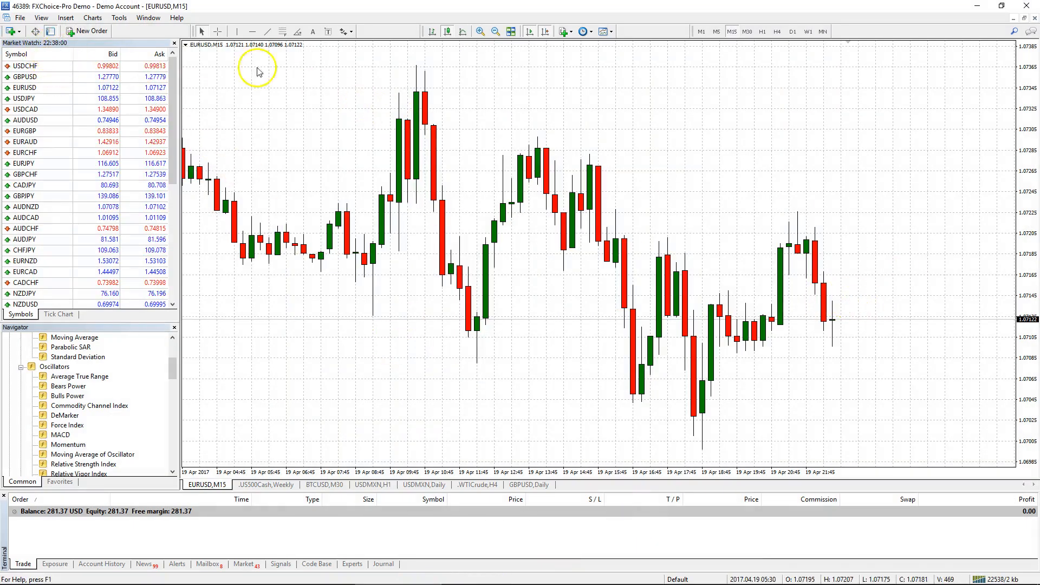
click(217, 32)
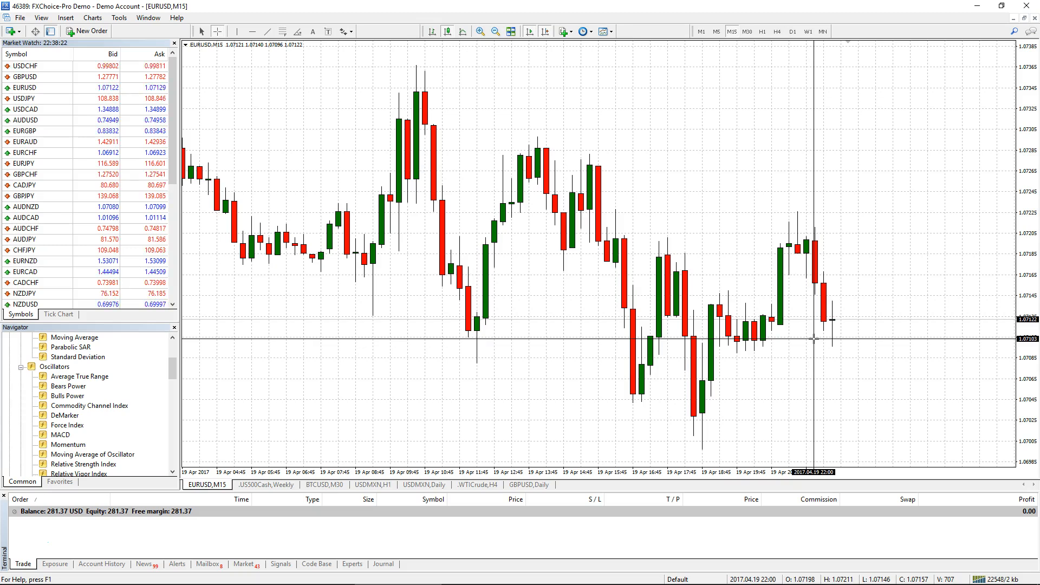
click(976, 6)
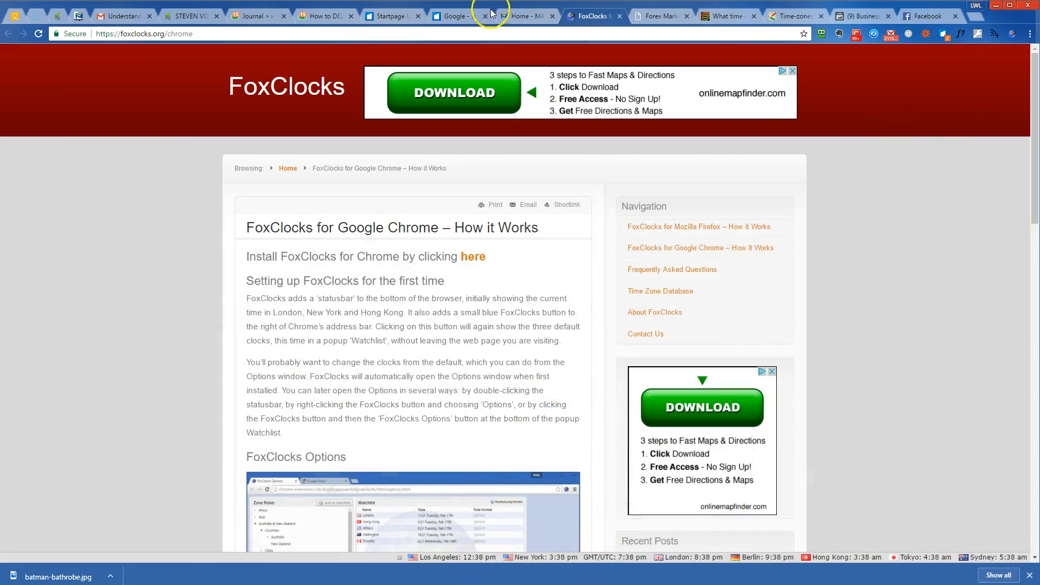
Cycle through the M4 Research, search results and FoxClocks tabs to reach the Forex Market Hours page.
click(514, 18)
click(461, 16)
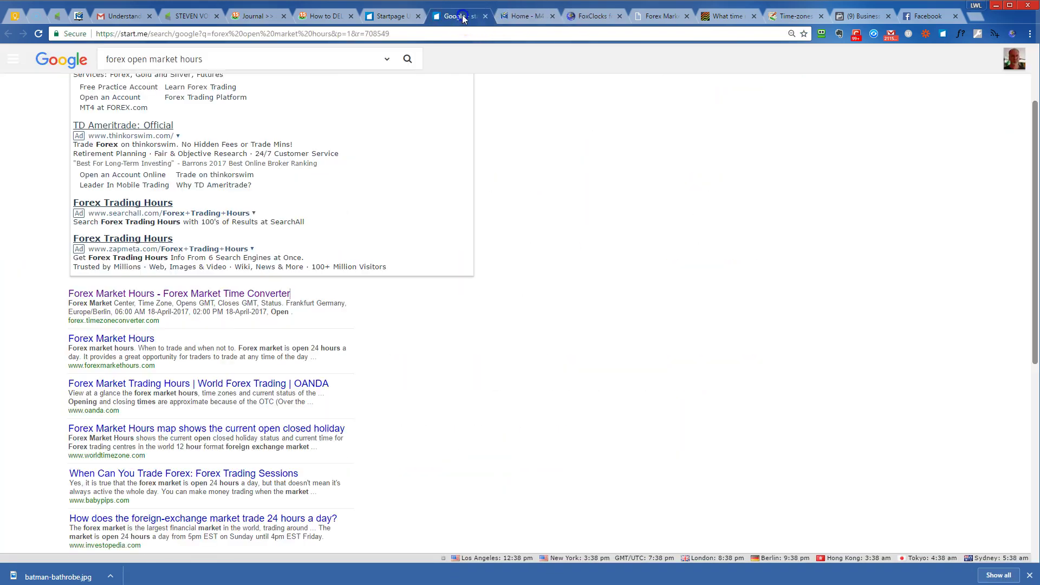
click(586, 17)
click(646, 17)
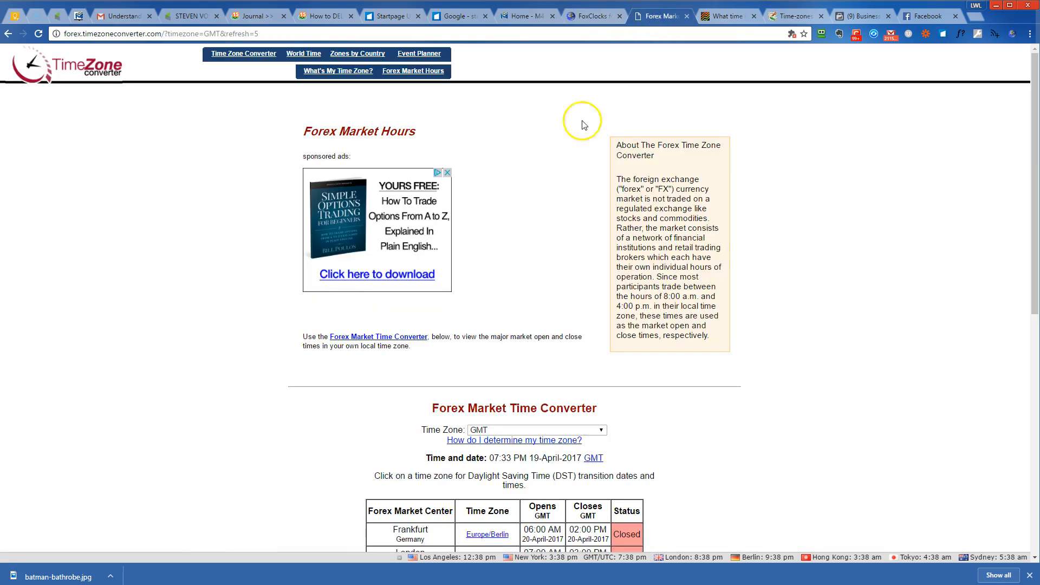
scroll(552, 163, down, 2)
scroll(512, 190, down, 2)
scroll(524, 191, up, 3)
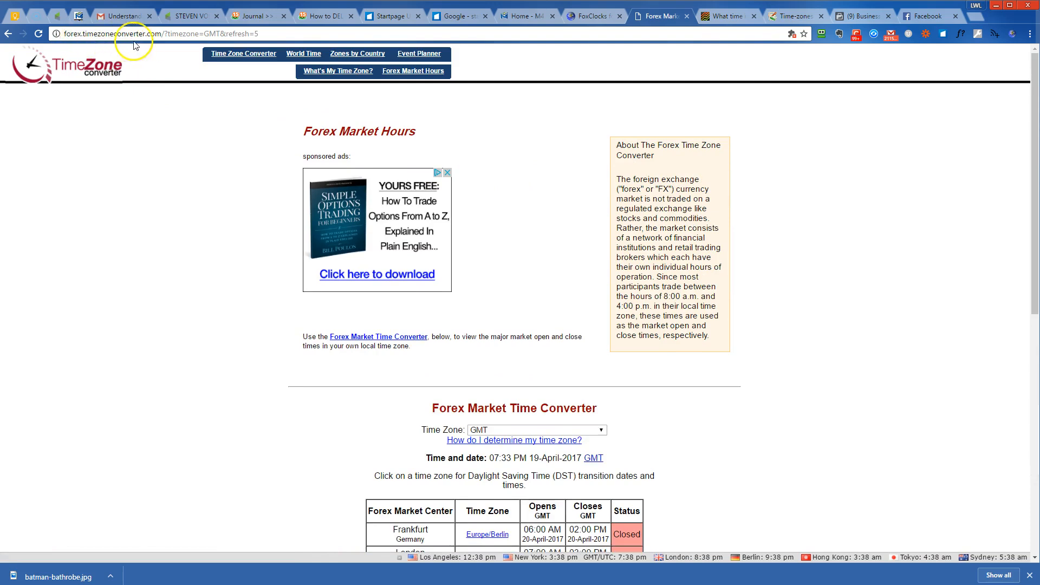
scroll(212, 151, down, 3)
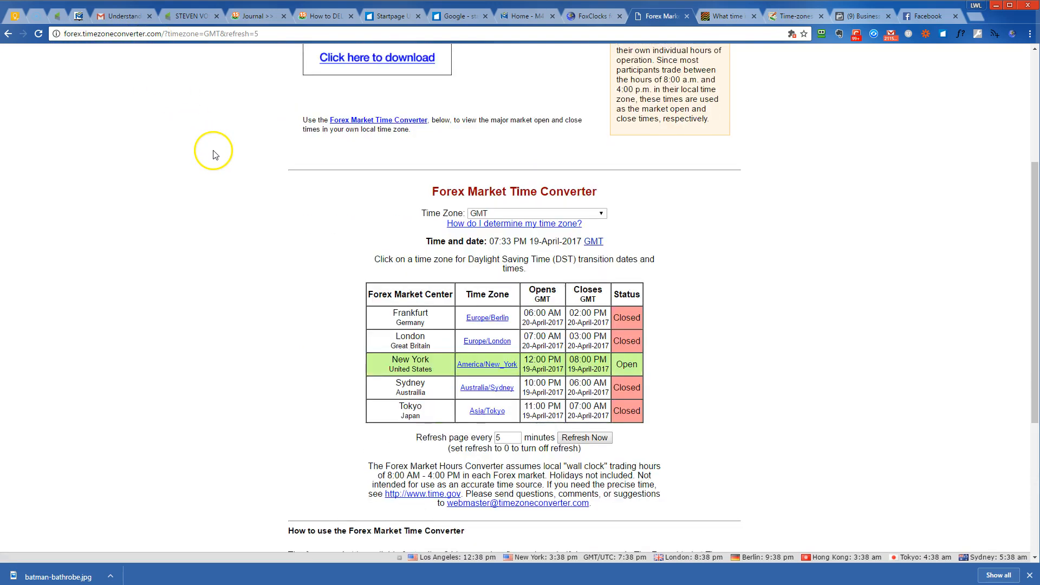
scroll(213, 154, down, 1)
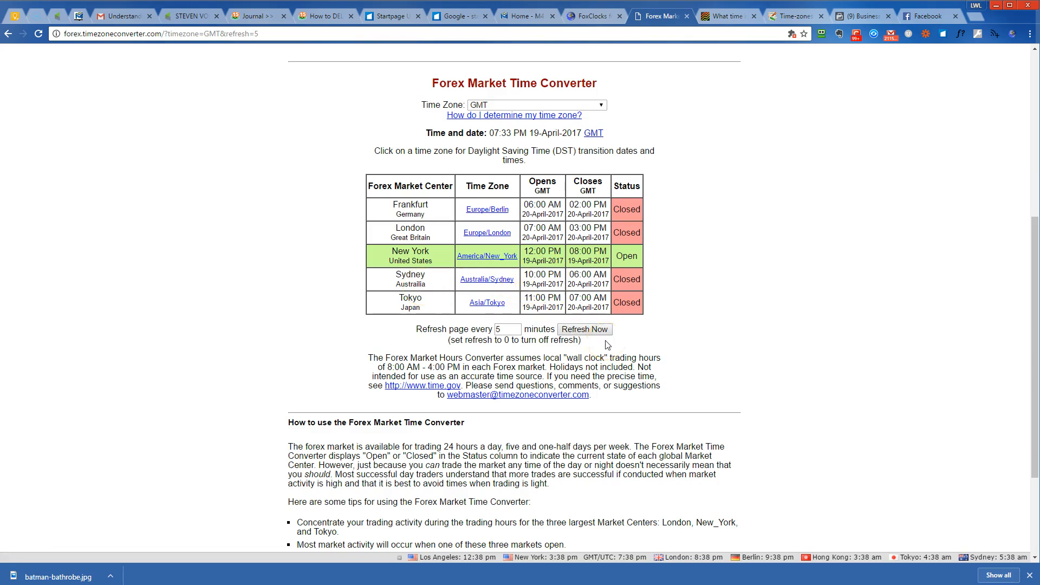
scroll(606, 346, up, 2)
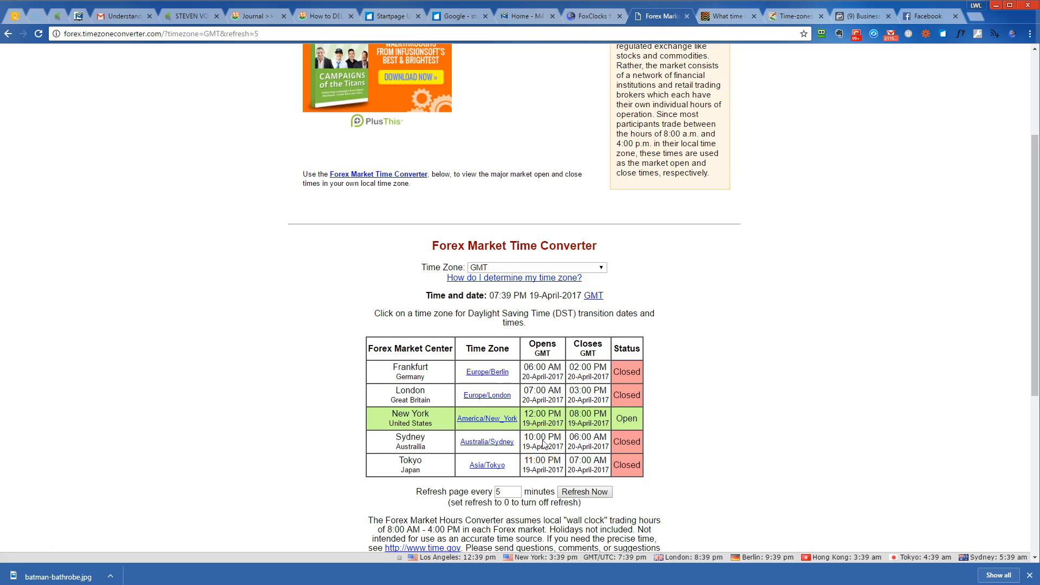
key(super)
key(super)
scroll(448, 254, down, 2)
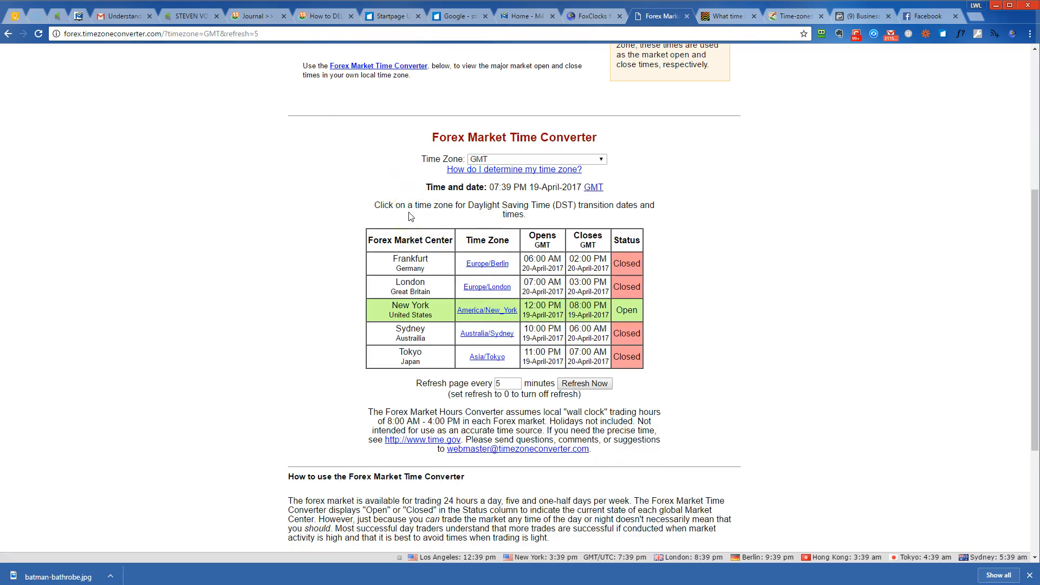
click(592, 388)
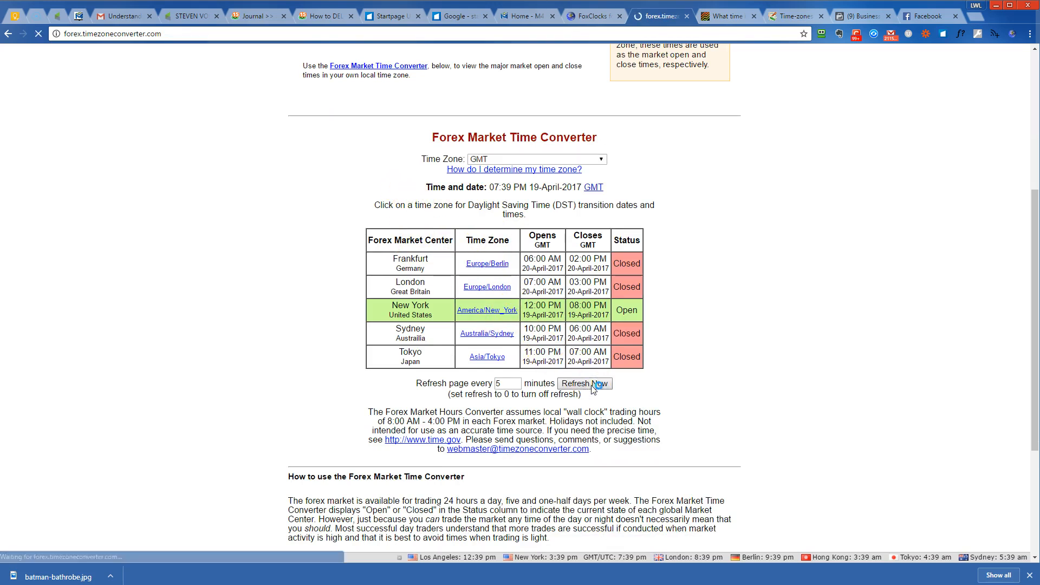
scroll(496, 329, down, 3)
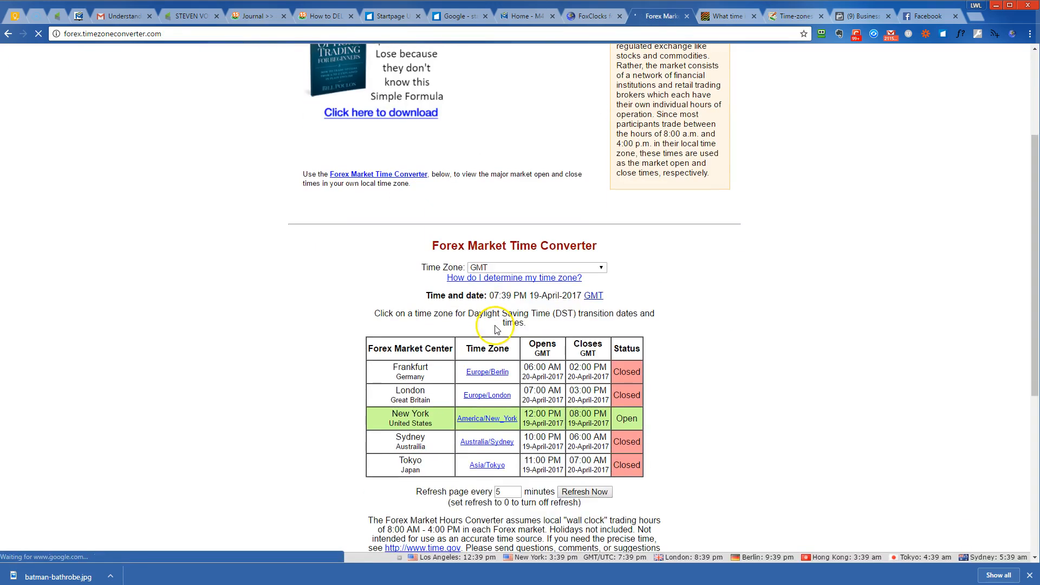
scroll(495, 330, down, 2)
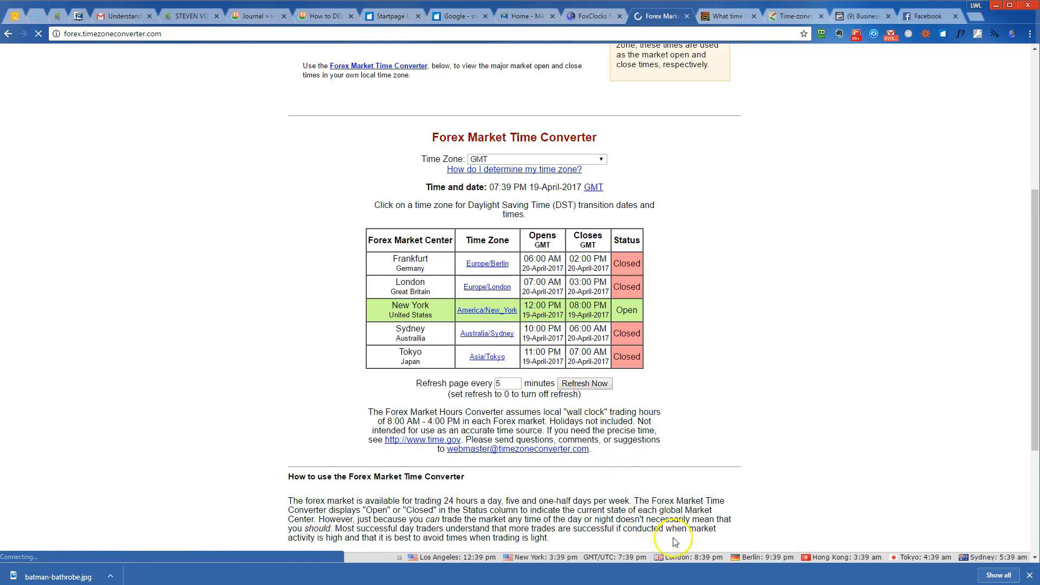
scroll(741, 443, down, 1)
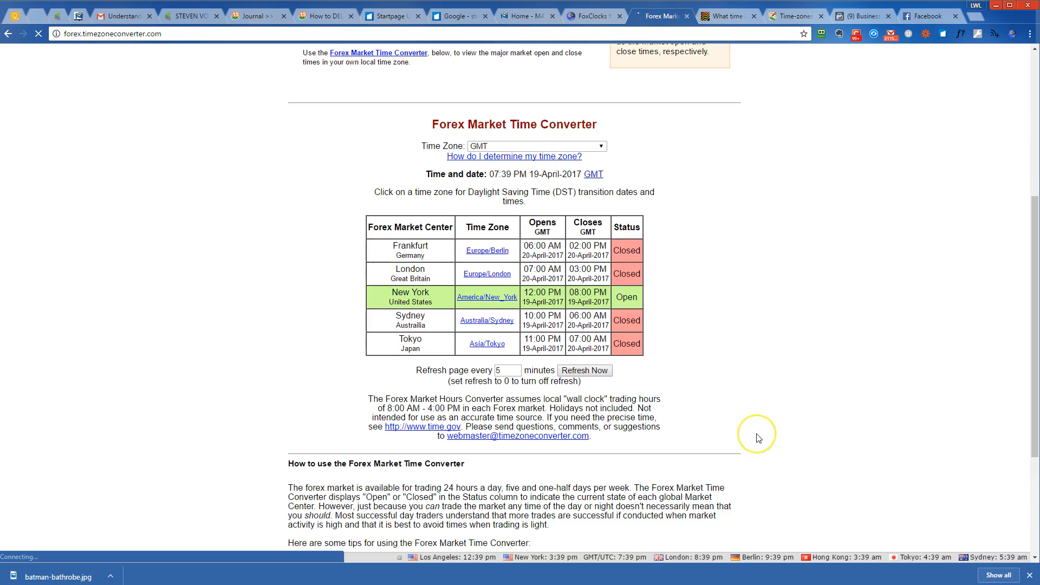
scroll(748, 441, down, 2)
scroll(756, 439, down, 2)
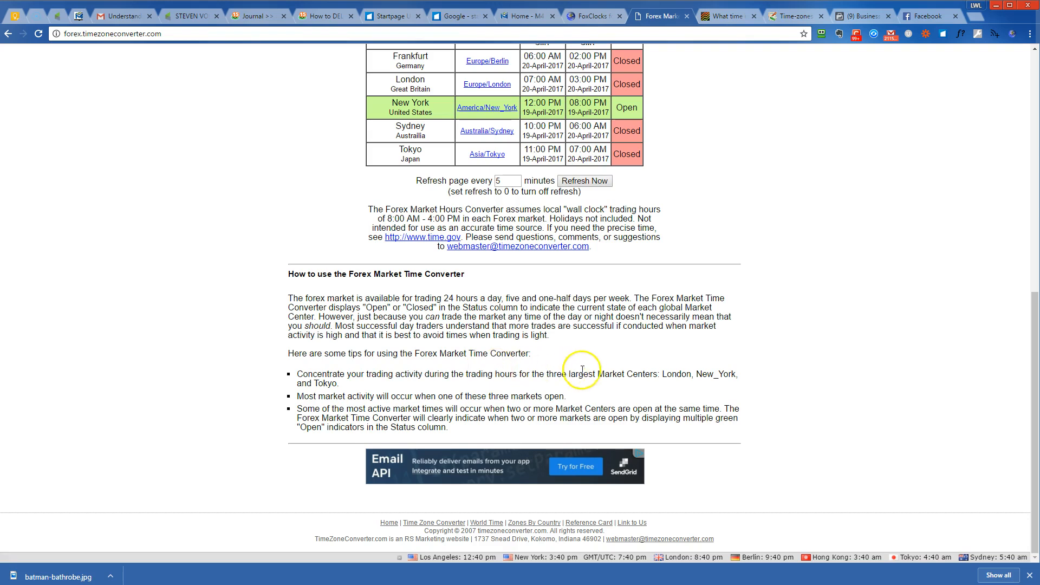
scroll(617, 356, up, 2)
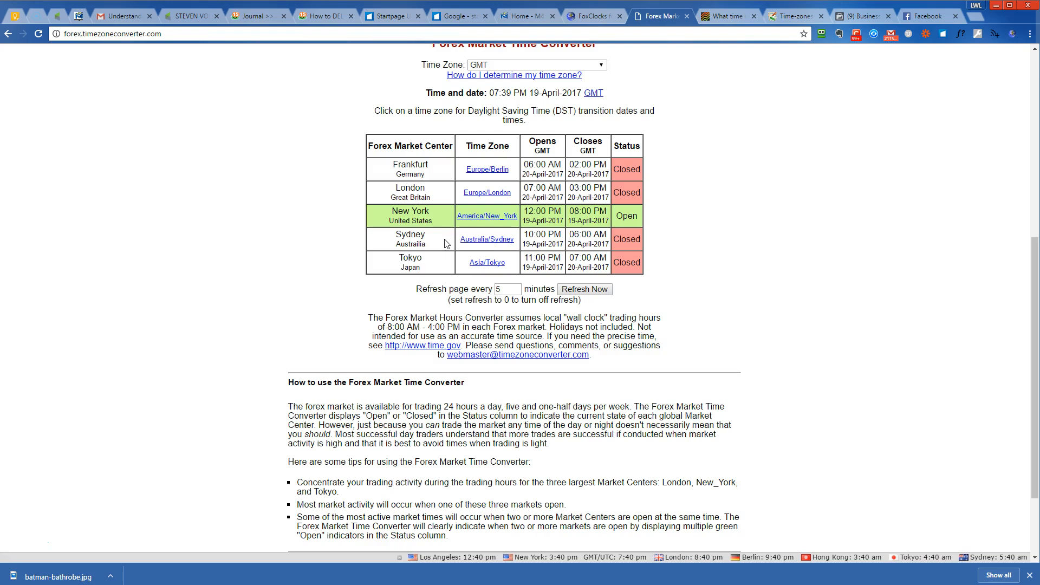
scroll(447, 256, down, 1)
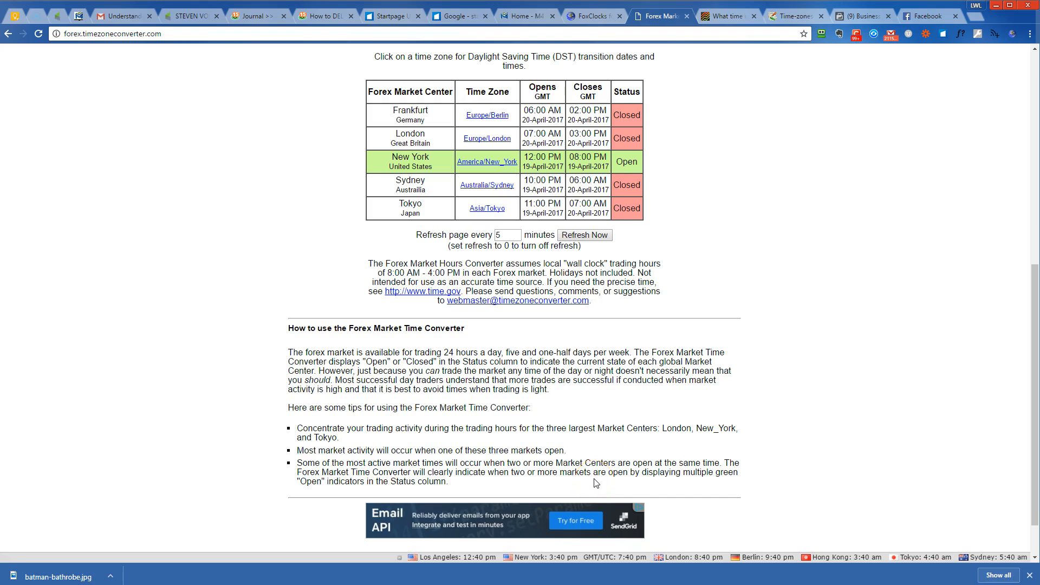
scroll(569, 406, up, 2)
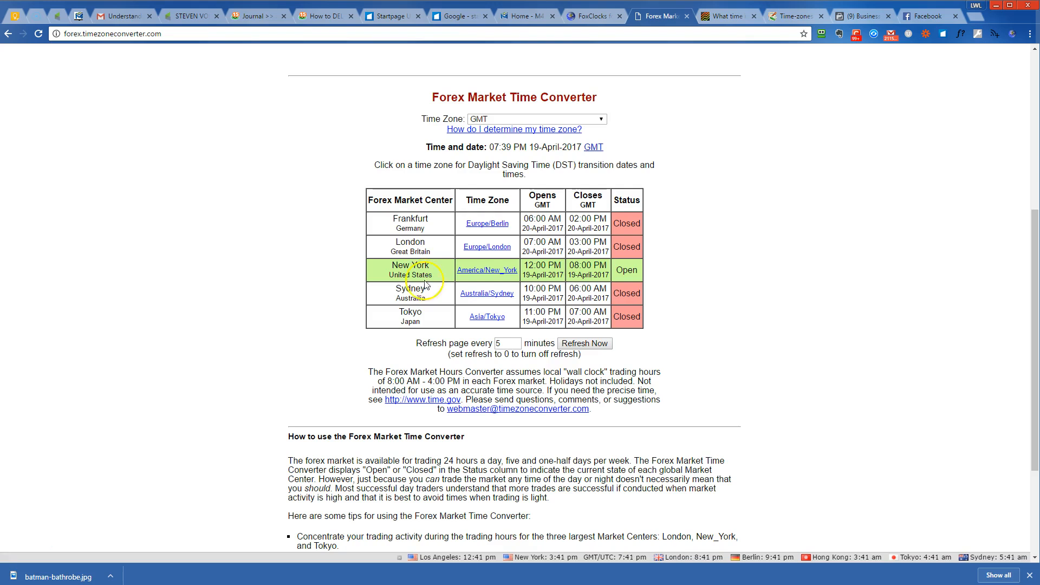
scroll(371, 297, up, 1)
scroll(371, 298, down, 1)
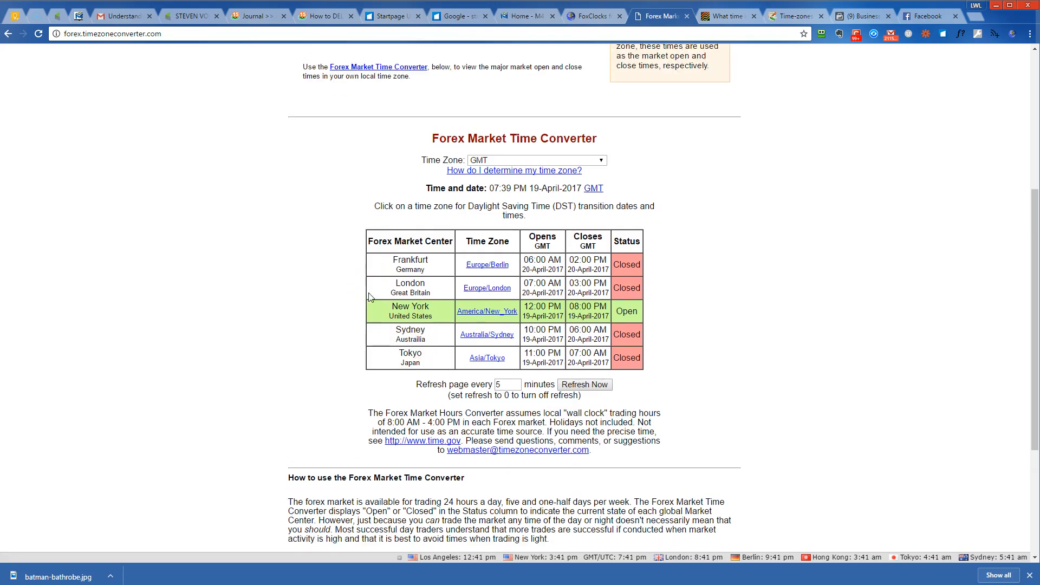
scroll(371, 296, down, 1)
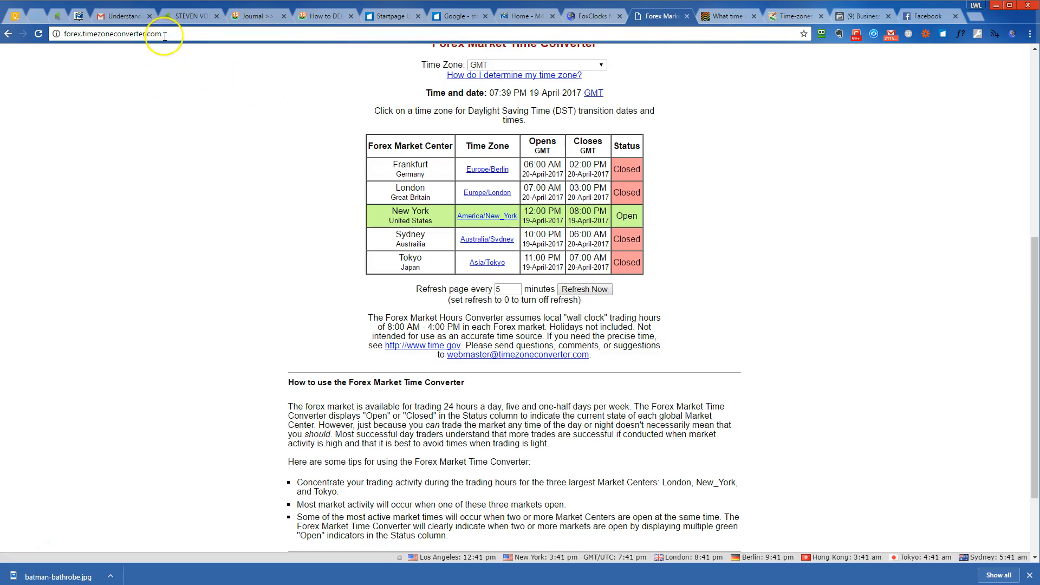
Highlight the converter site's address, show the FoxClocks popup and launch FoxClocks Options.
click(165, 34)
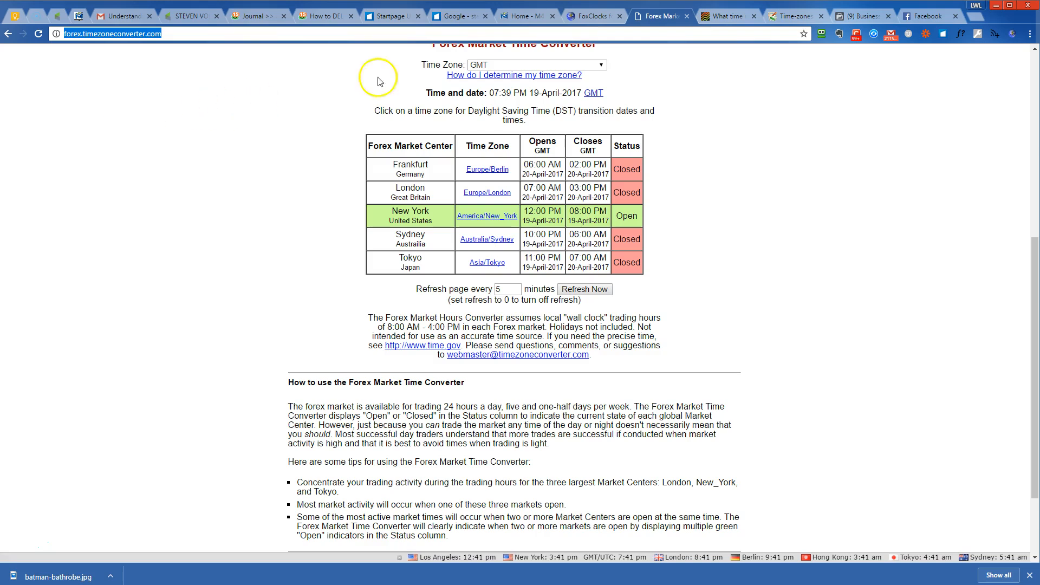
click(1012, 35)
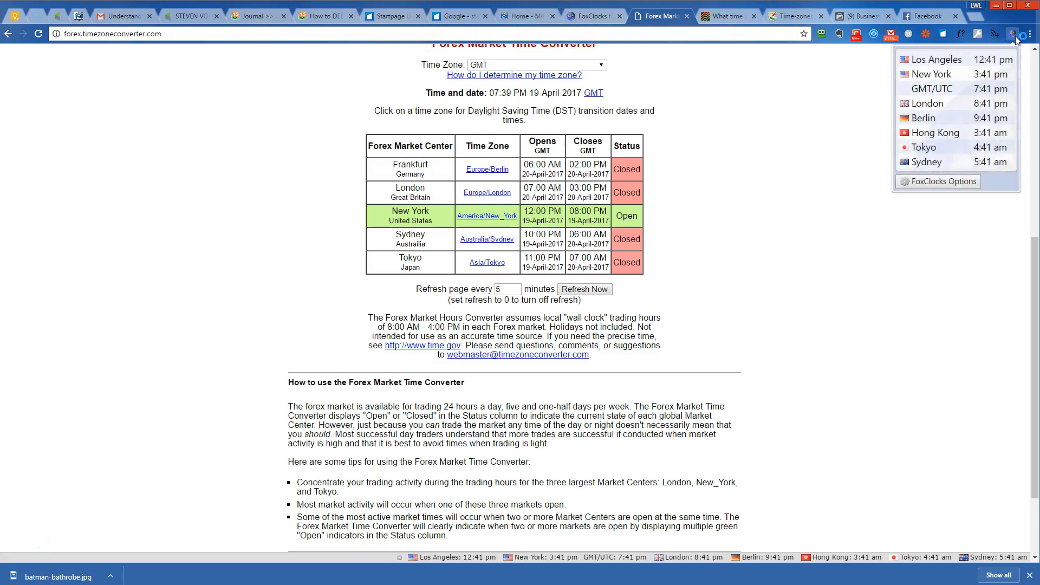
click(934, 190)
click(932, 181)
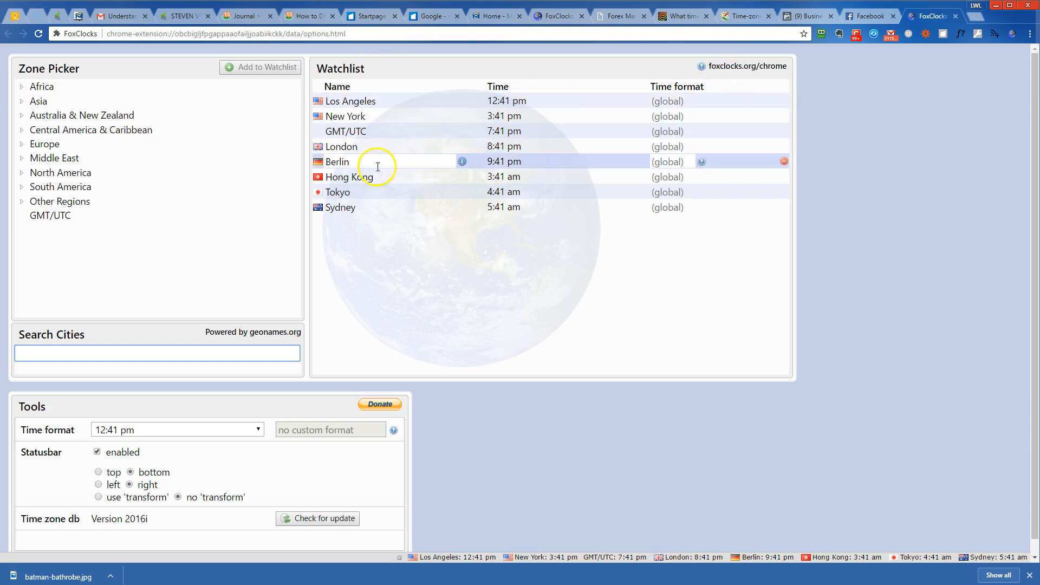
mouse_move(390, 131)
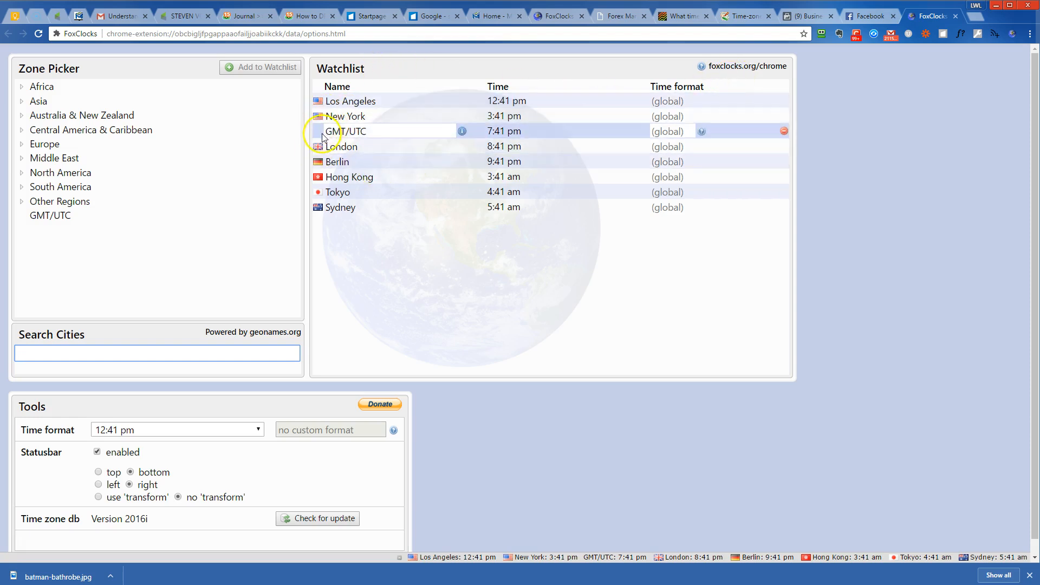
Drag GMT/UTC to the top of the watchlist, then place it back between New York and London.
drag(319, 131, 308, 86)
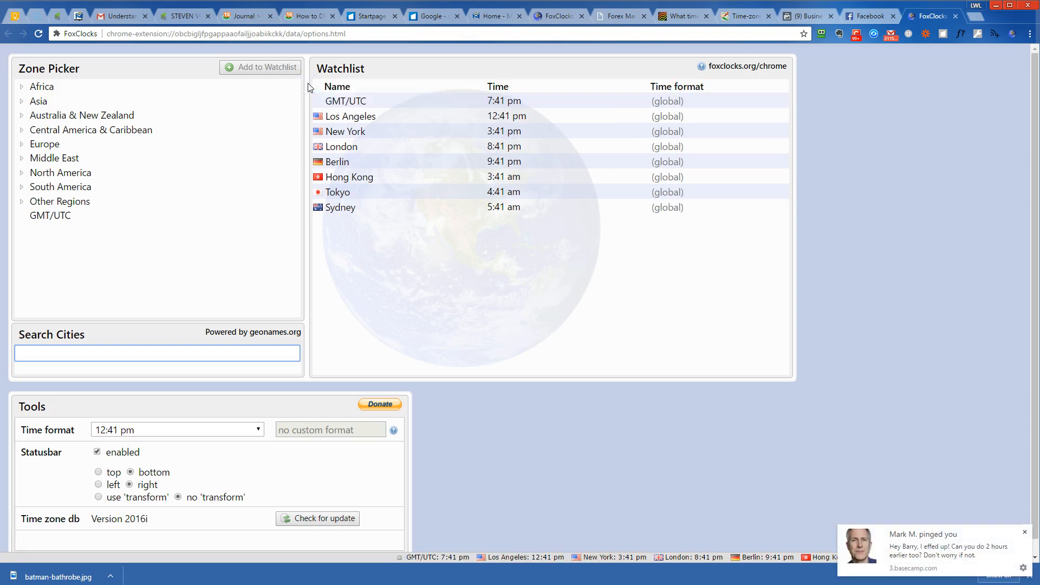
click(1024, 532)
mouse_move(357, 101)
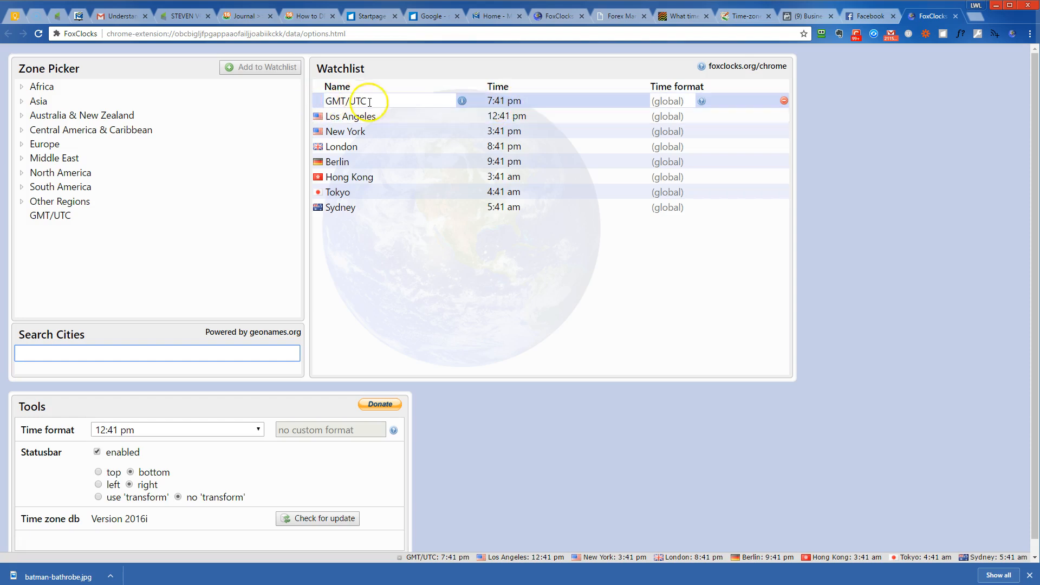
drag(313, 101, 309, 114)
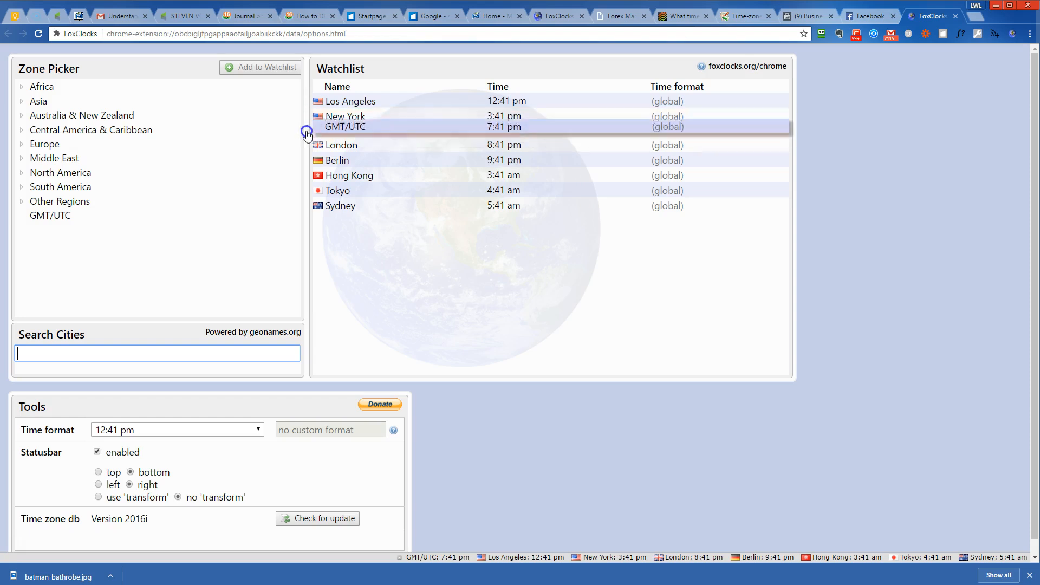
mouse_move(310, 114)
mouse_down()
mouse_move(303, 138)
mouse_move(298, 127)
mouse_up()
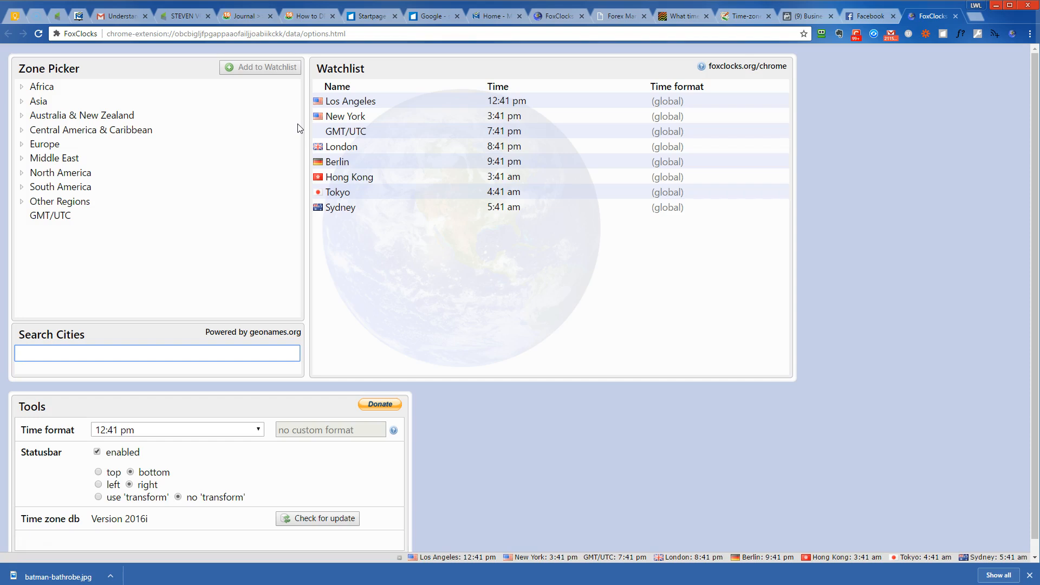
Point out the GMT/UTC, Hong Kong, Berlin, Tokyo and Sydney rows, then close the options tab.
click(356, 131)
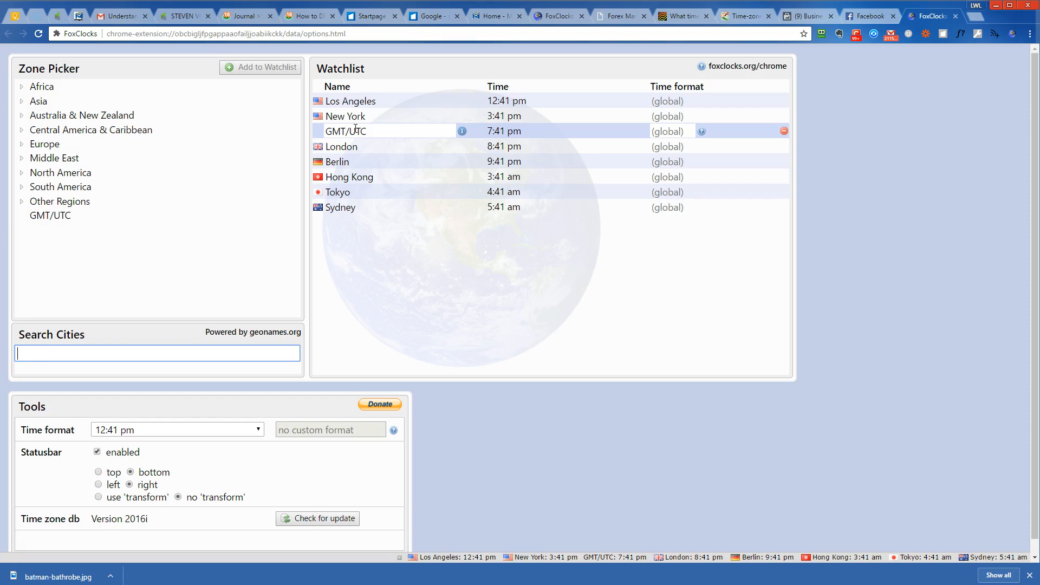
click(374, 176)
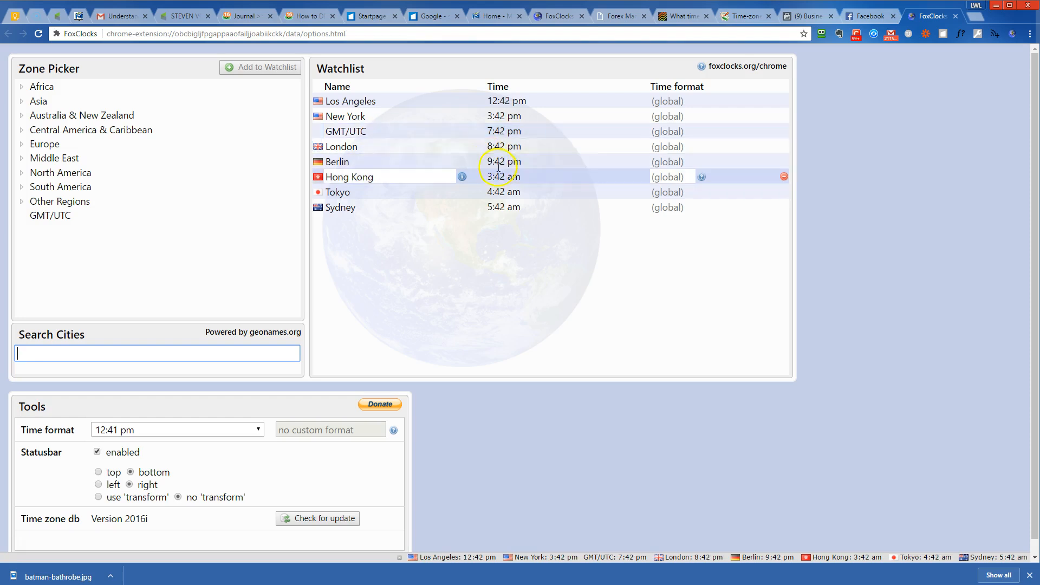
click(510, 160)
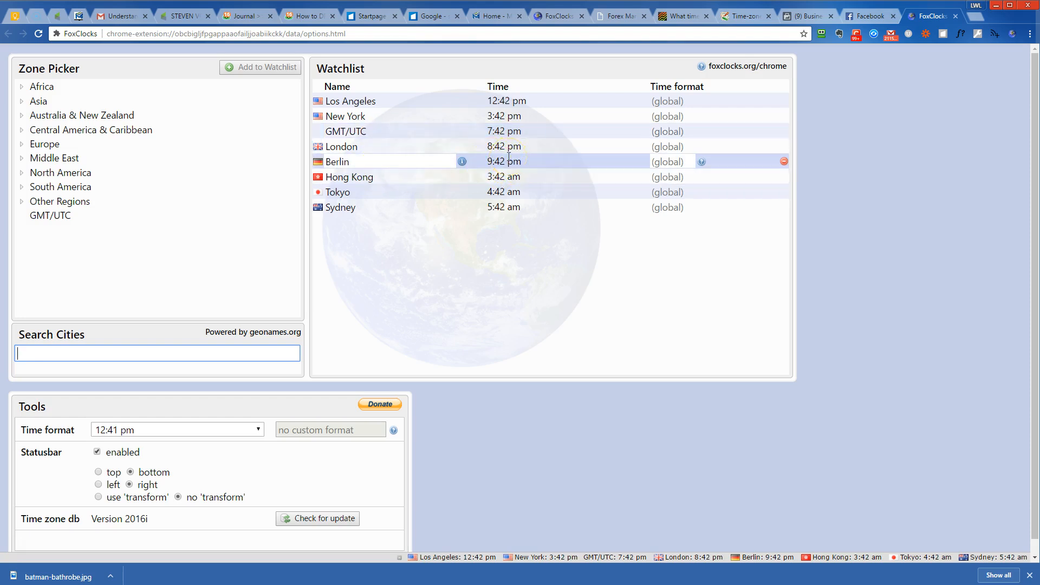
click(374, 177)
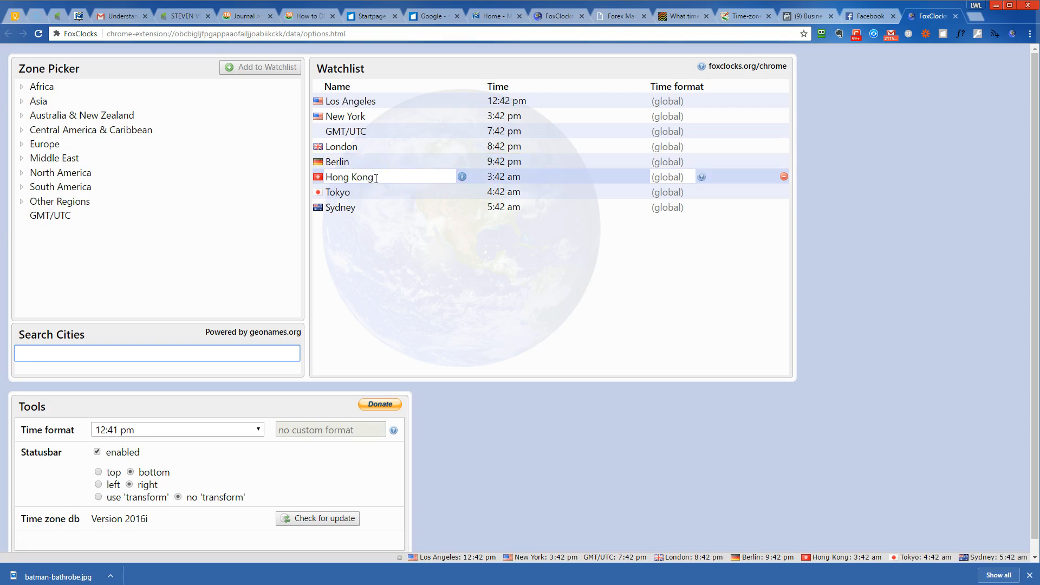
click(366, 194)
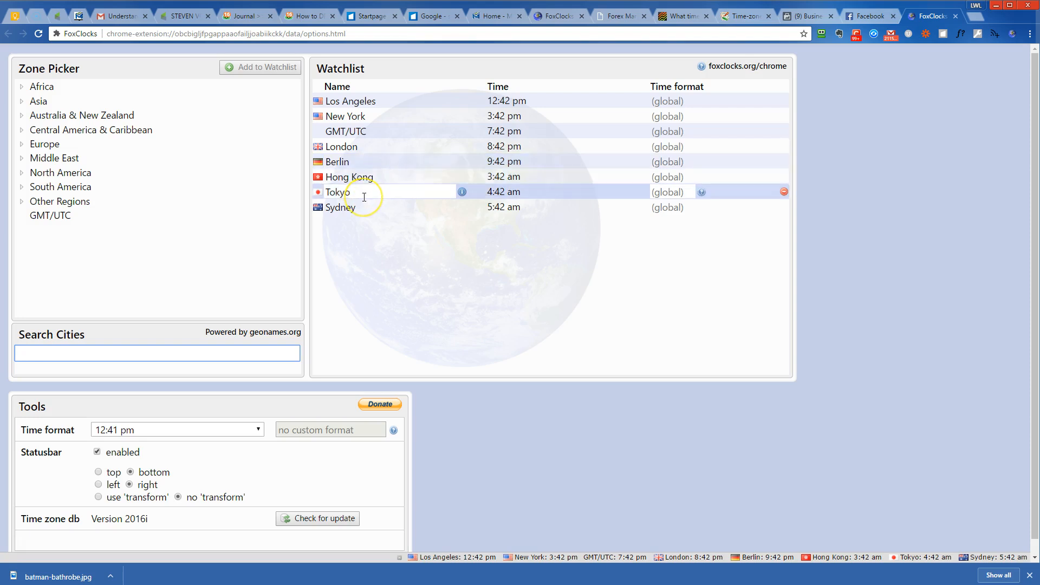
click(411, 208)
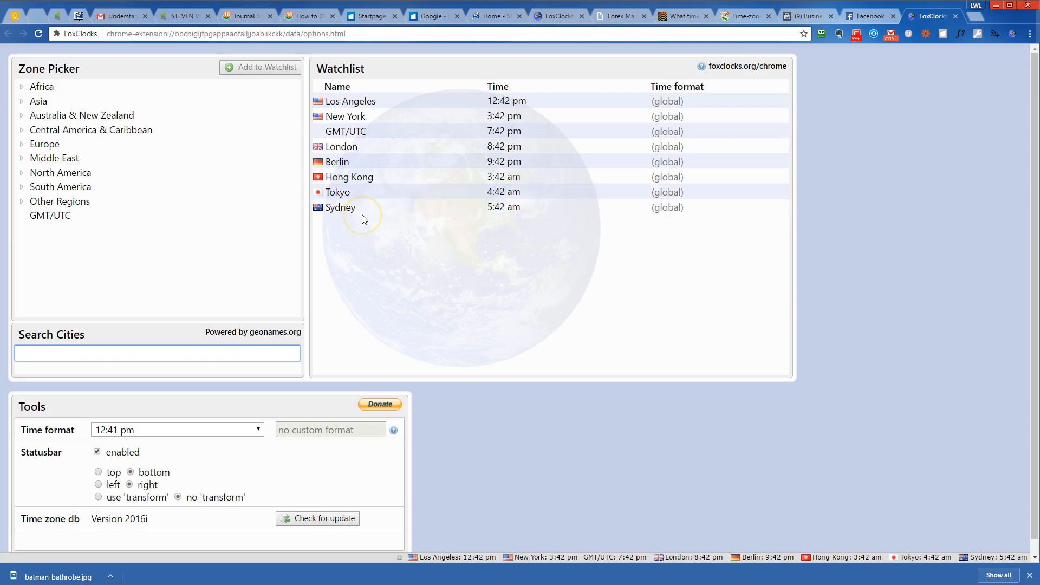
click(452, 228)
click(845, 514)
click(955, 16)
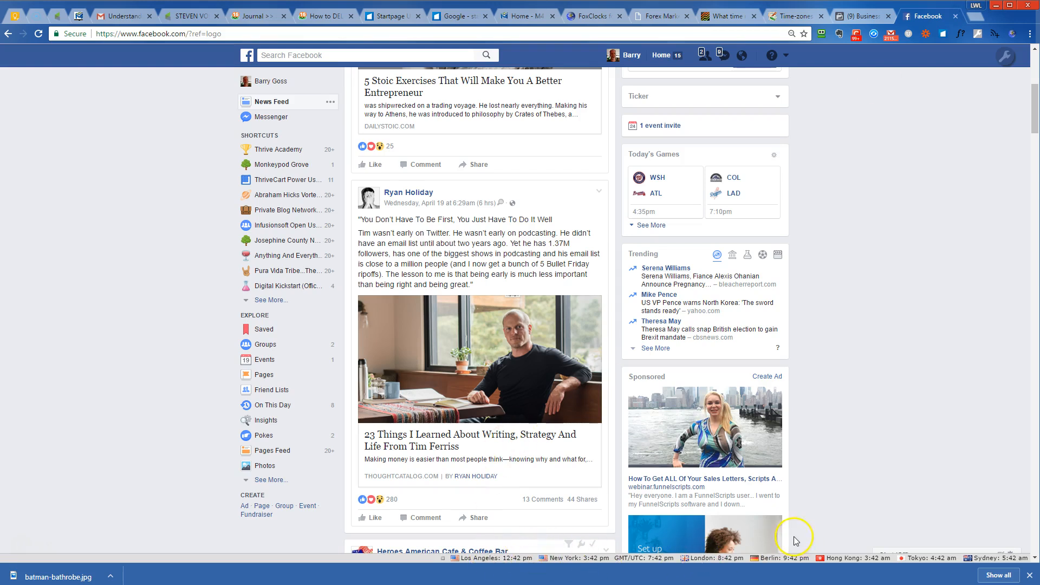
Check the world clocks, then reach Alpari's 'What time is displayed in MetaTrader 4?' FAQ tab.
click(1013, 34)
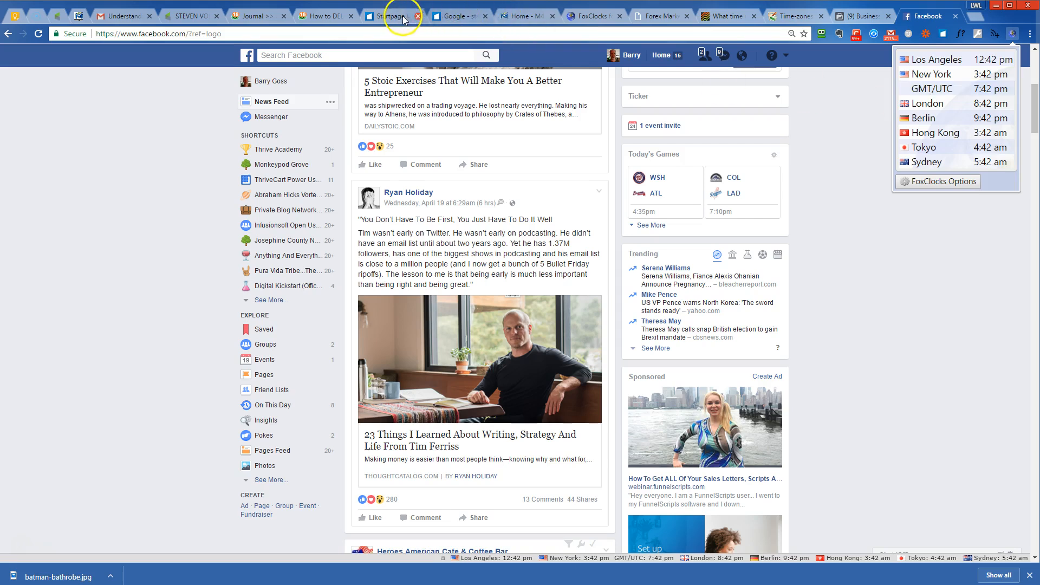
click(654, 16)
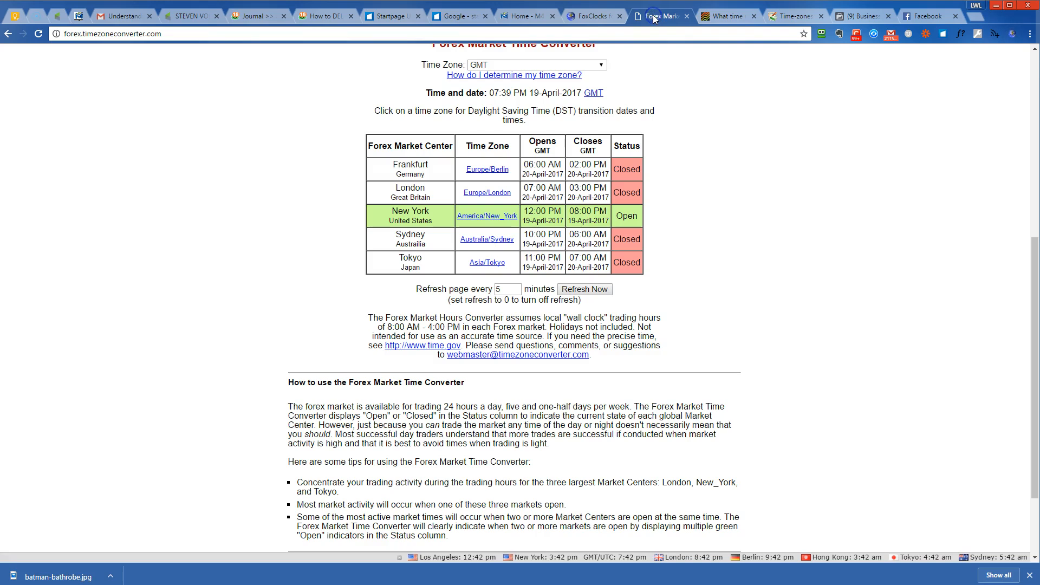
click(727, 17)
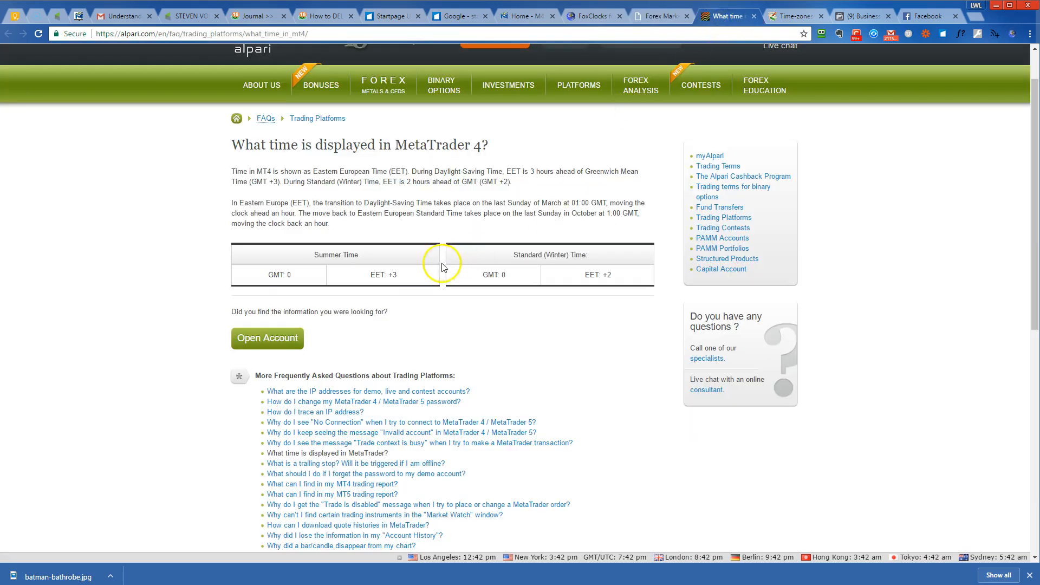